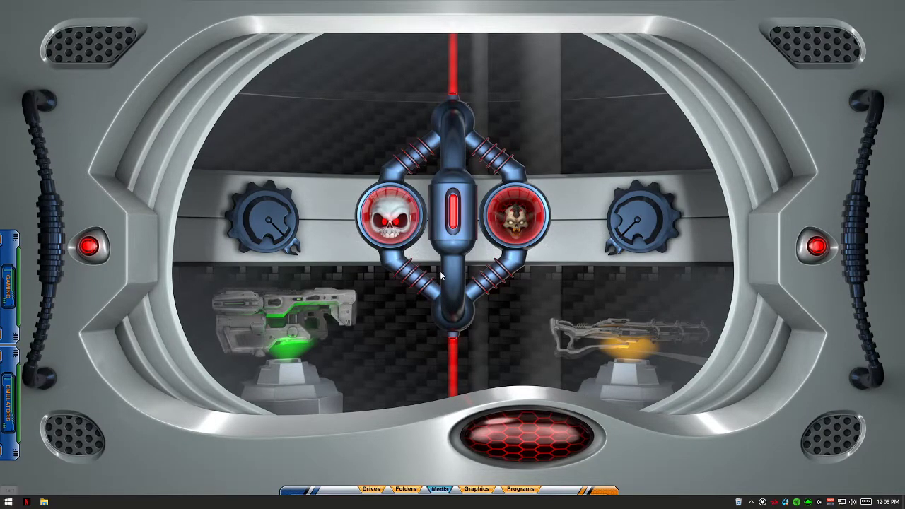
# Step: Search Start for 'run', launch the Run app, and enter shell:startup
pyautogui.click(9, 505)
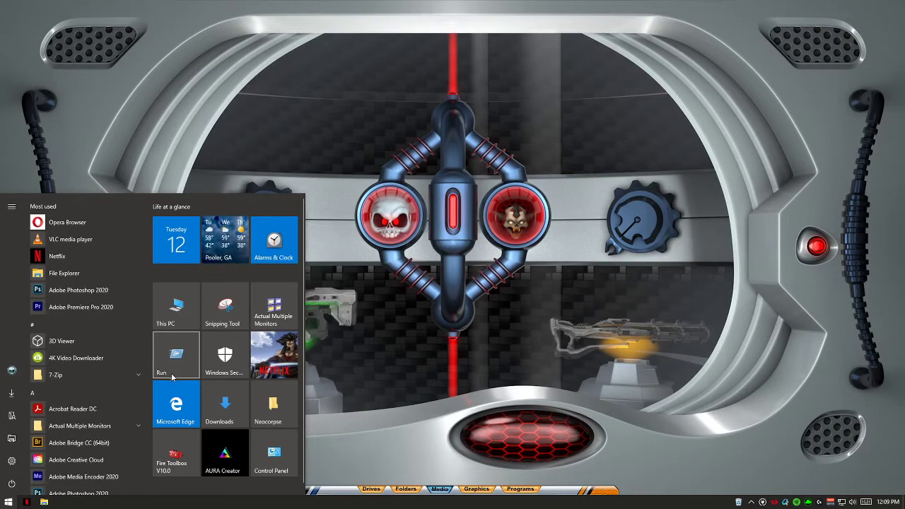
pyautogui.write('run')
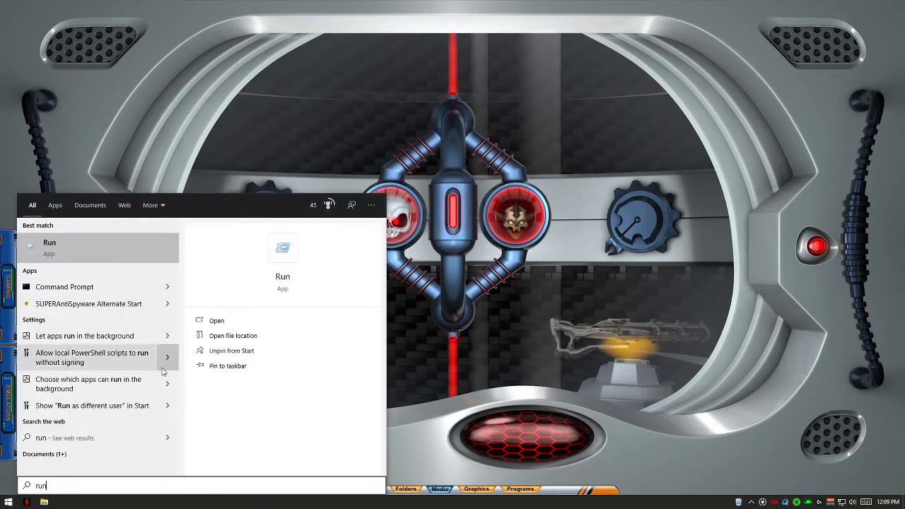
pyautogui.click(19, 237)
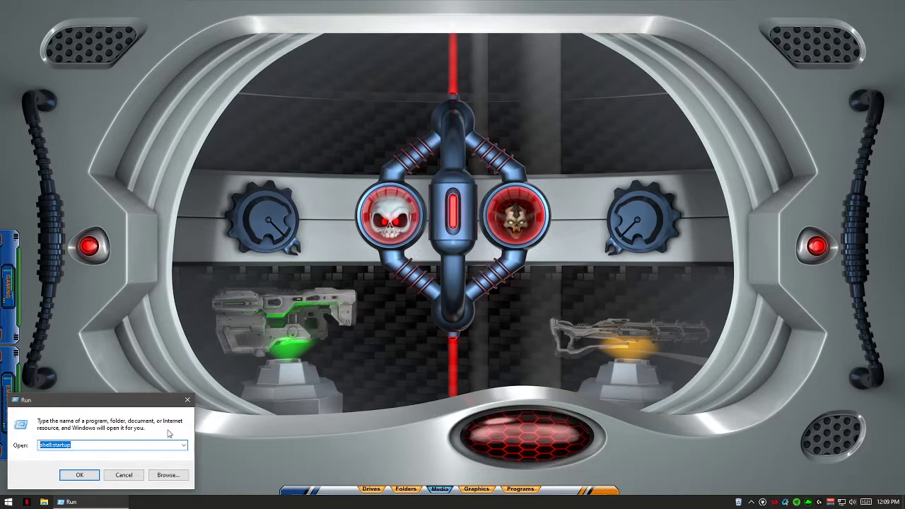
pyautogui.write('shel')
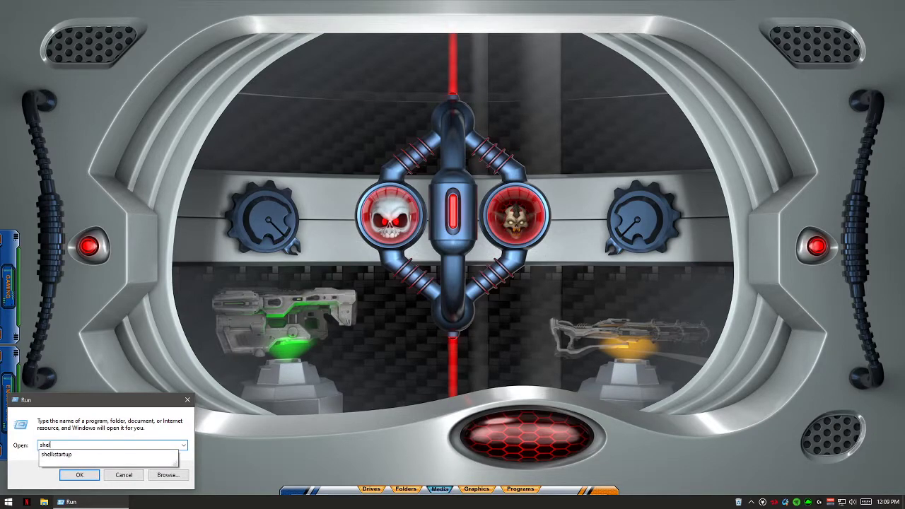
pyautogui.write('l')
pyautogui.write(':star')
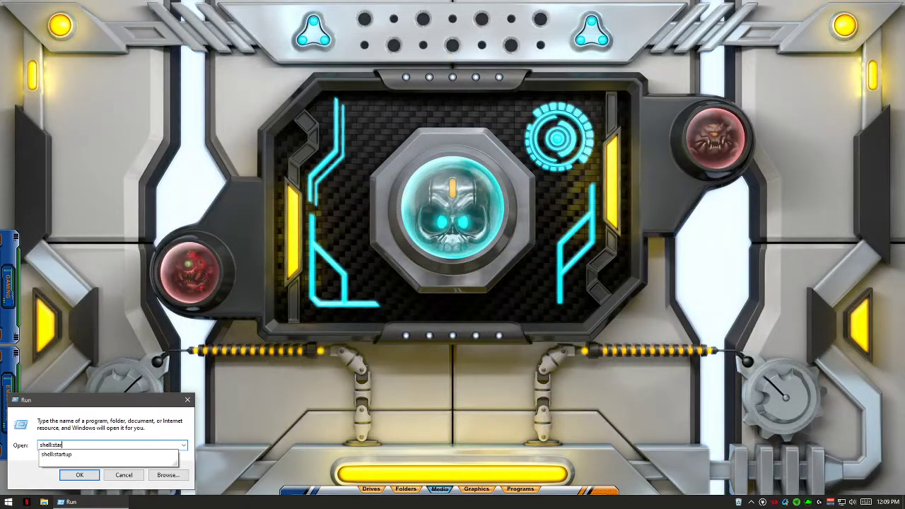
pyautogui.write('tup')
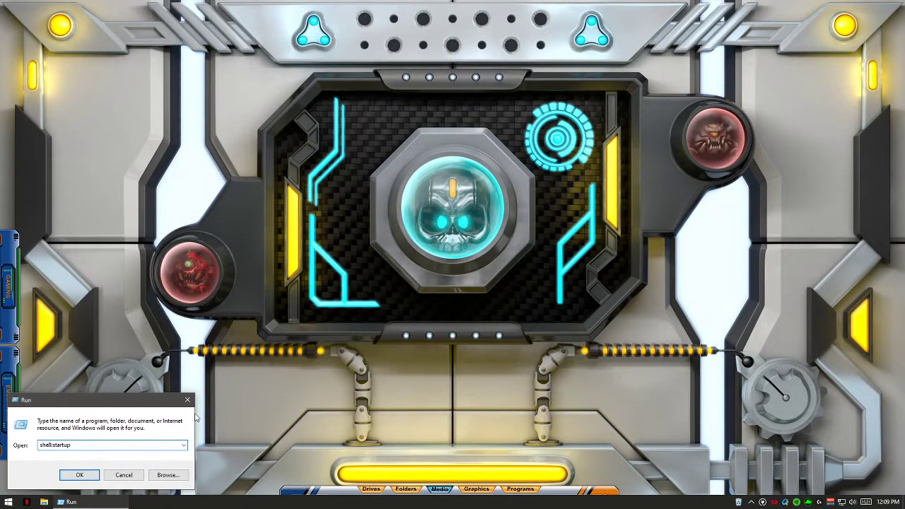
# Step: Run shell:startup, bring the Startup folder into view, and check the Voicemeeter shortcut's menu without changing anything
pyautogui.click(80, 475)
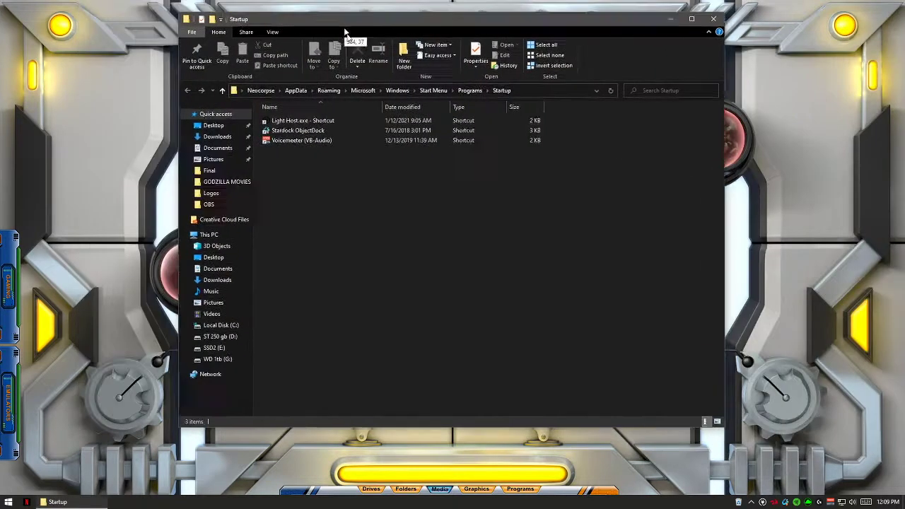
pyautogui.moveTo(349, 22); pyautogui.dragTo(350, 51)
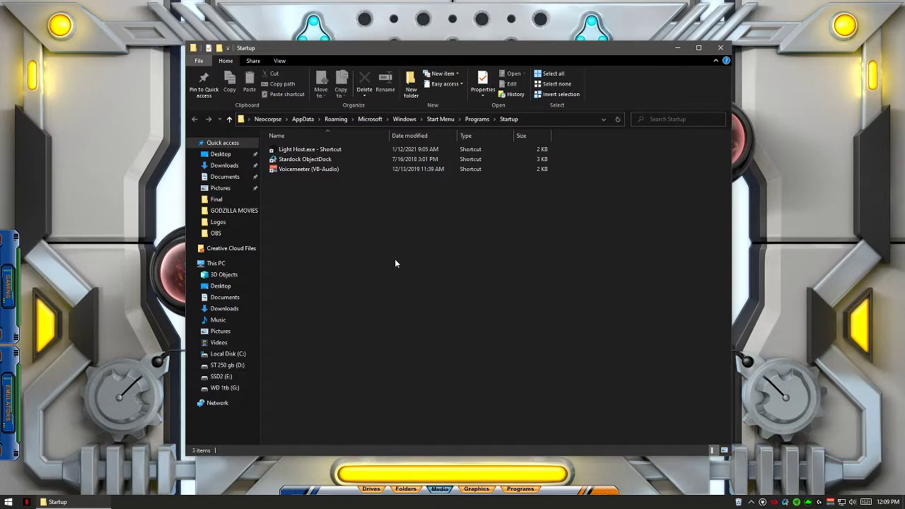
pyautogui.rightClick(304, 170)
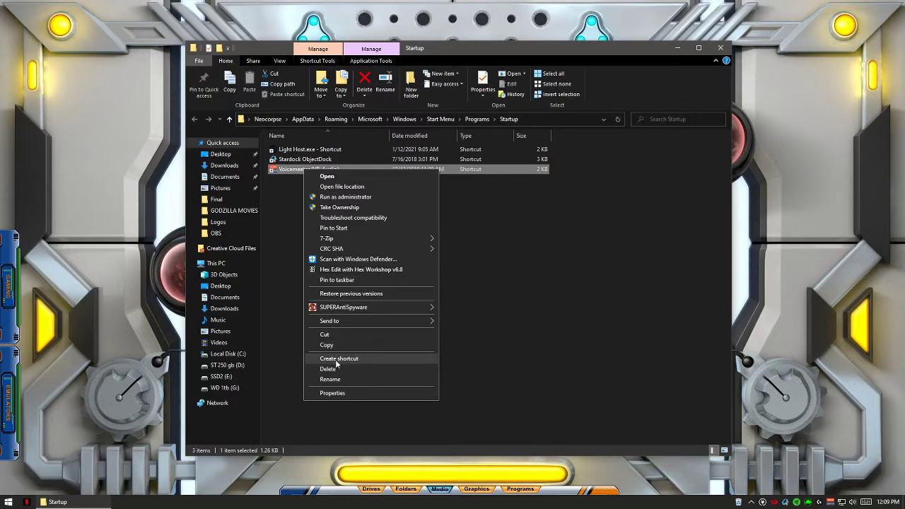
pyautogui.click(557, 308)
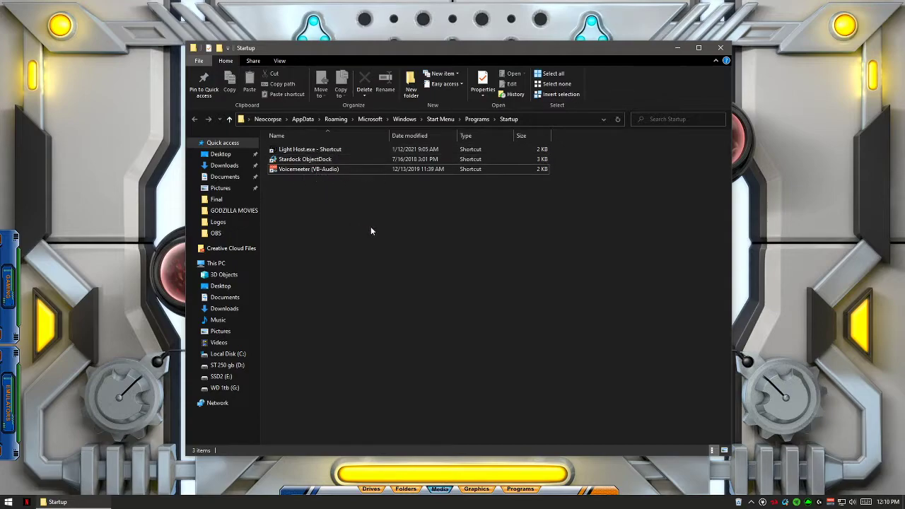
# Step: Close the Startup folder, confirm Light Host's taskbar notification icon is On, then close Settings
pyautogui.click(721, 48)
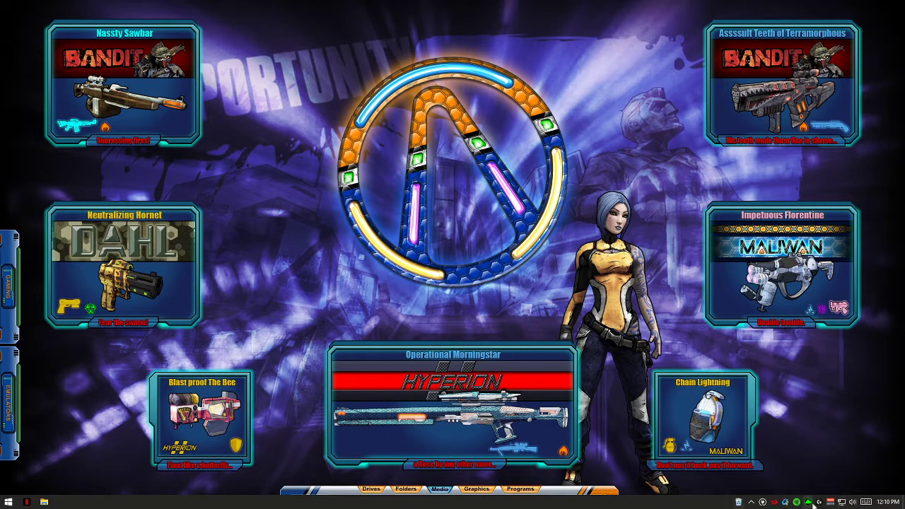
pyautogui.rightClick(692, 507)
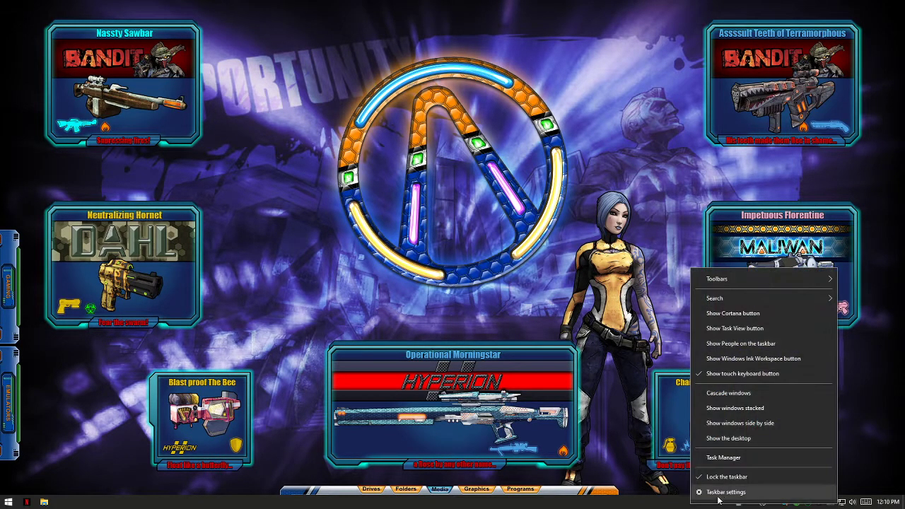
pyautogui.click(716, 493)
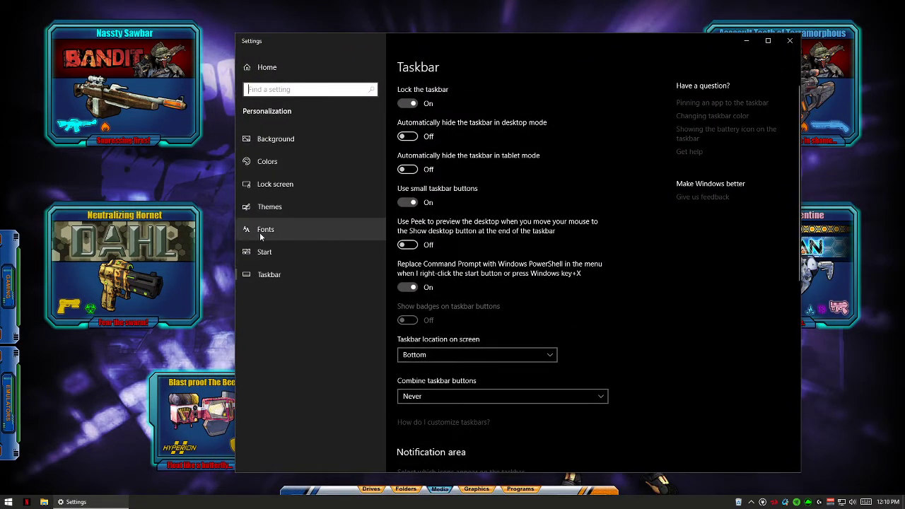
pyautogui.scroll(-1, 468, 417)
pyautogui.scroll(-2, 468, 412)
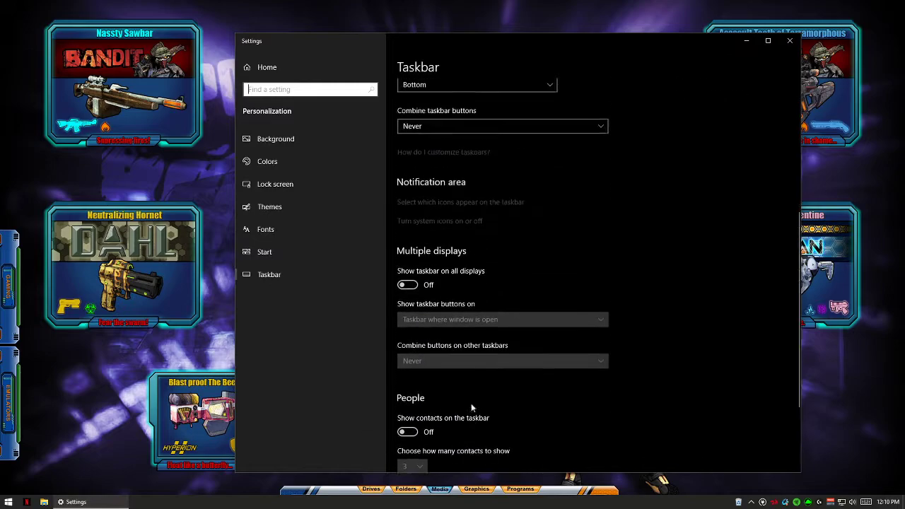
pyautogui.scroll(1, 471, 403)
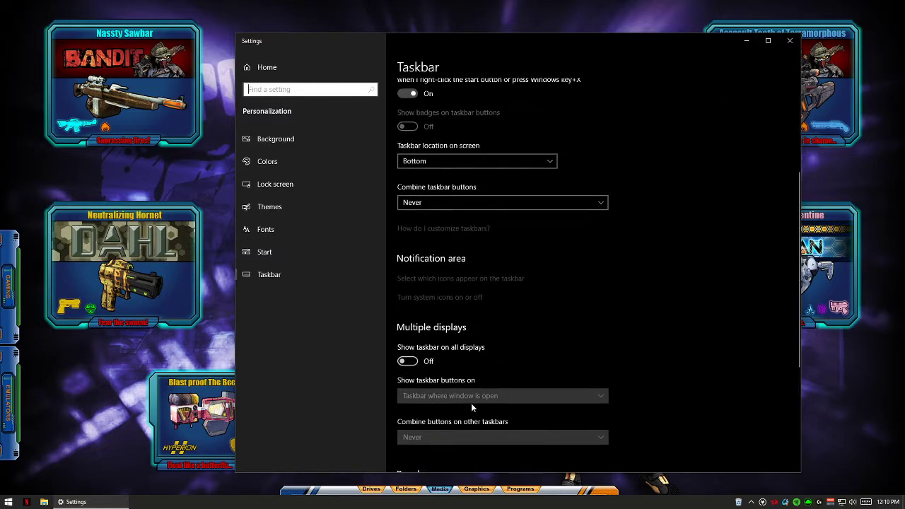
pyautogui.click(466, 279)
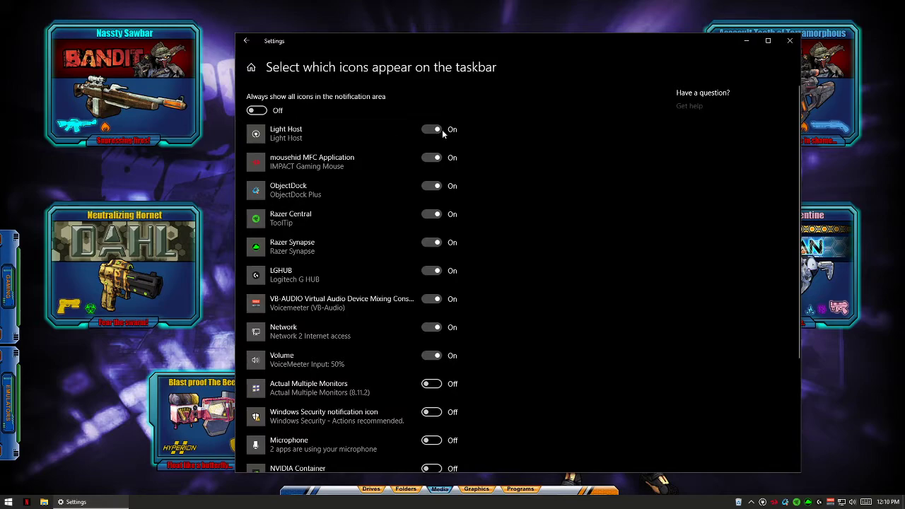
pyautogui.click(786, 45)
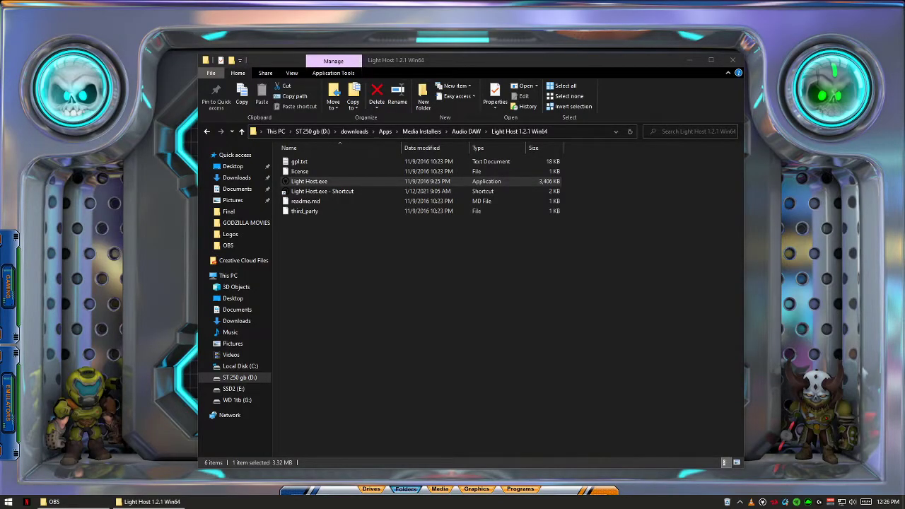
# Step: Review Light Host.exe's Compatibility properties and close them unchanged
pyautogui.rightClick(320, 184)
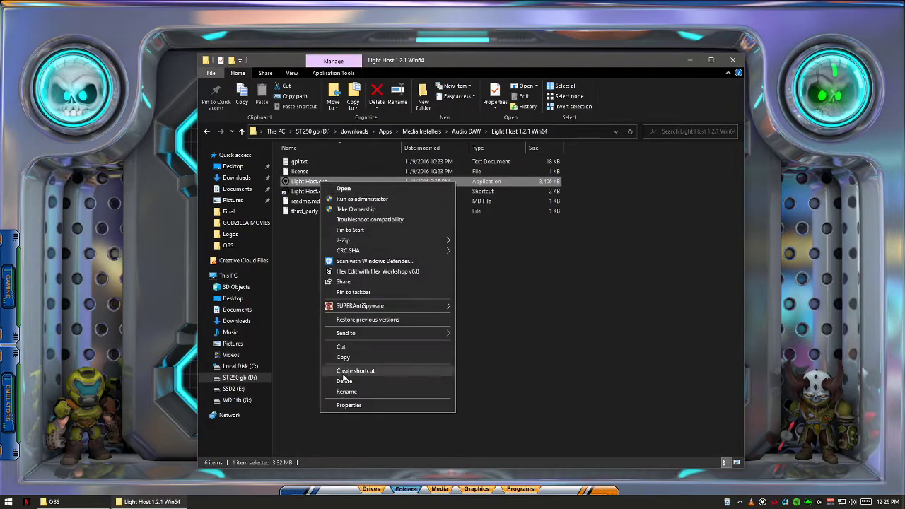
pyautogui.click(356, 406)
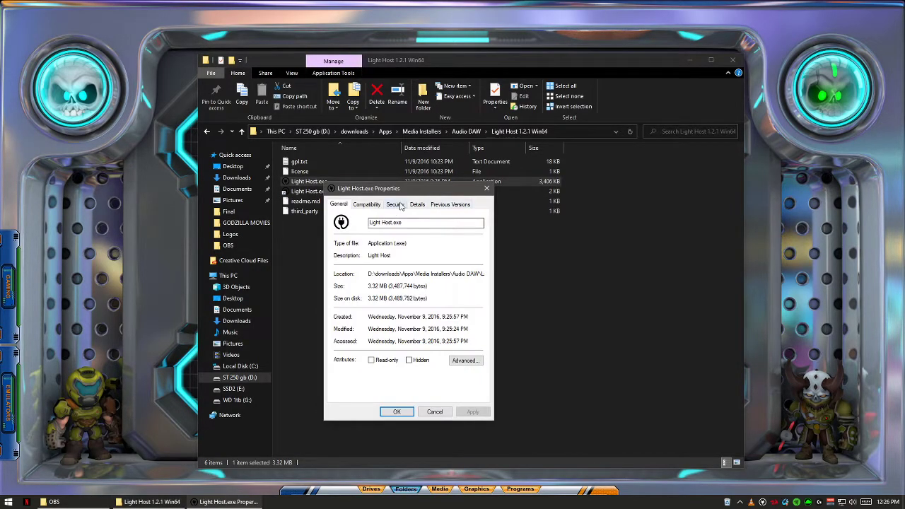
pyautogui.click(368, 206)
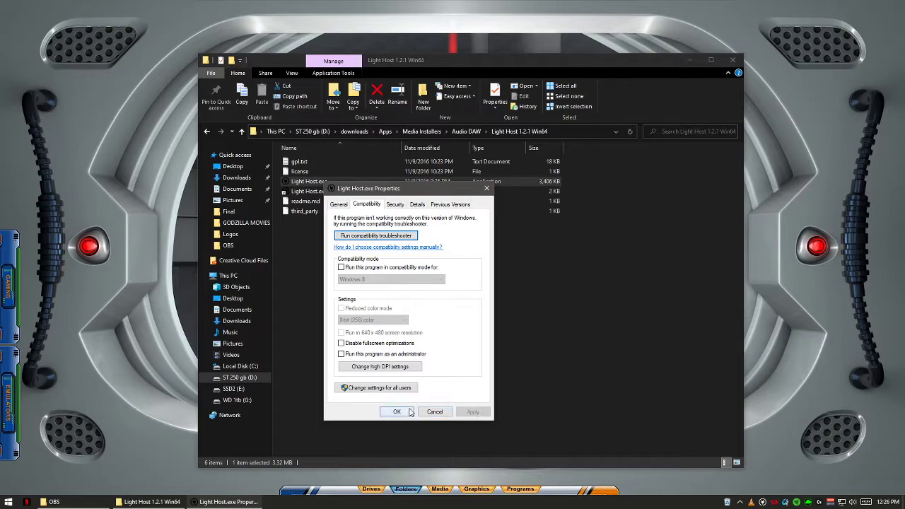
pyautogui.click(433, 412)
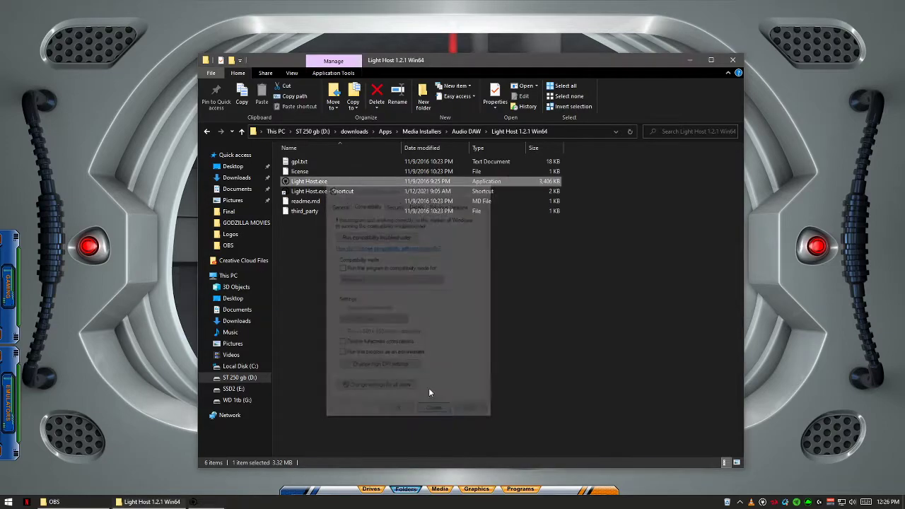
# Step: Set the Light Host shortcut to run as administrator in its Compatibility properties
pyautogui.rightClick(342, 193)
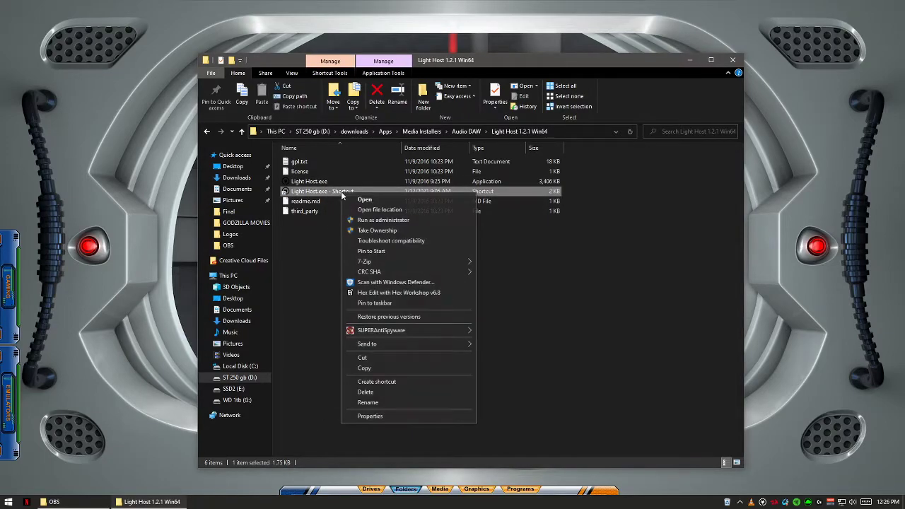
pyautogui.click(388, 416)
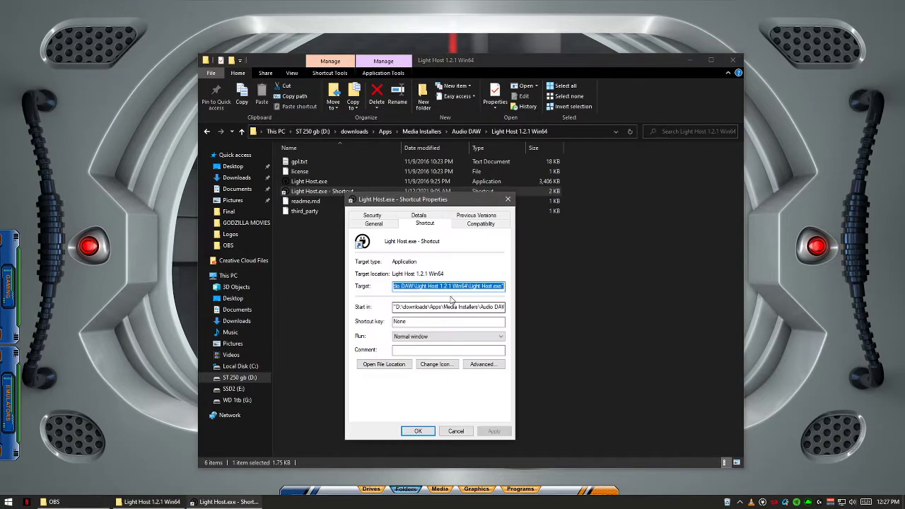
pyautogui.click(481, 224)
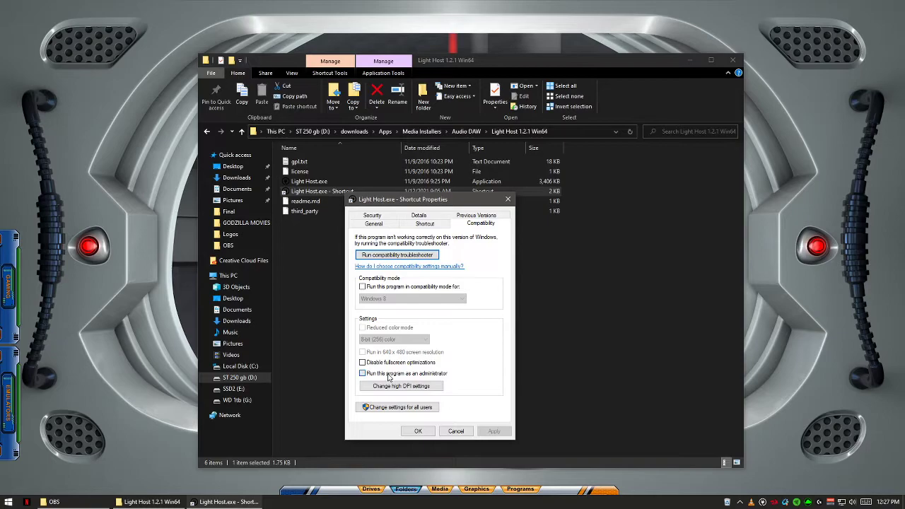
pyautogui.click(387, 375)
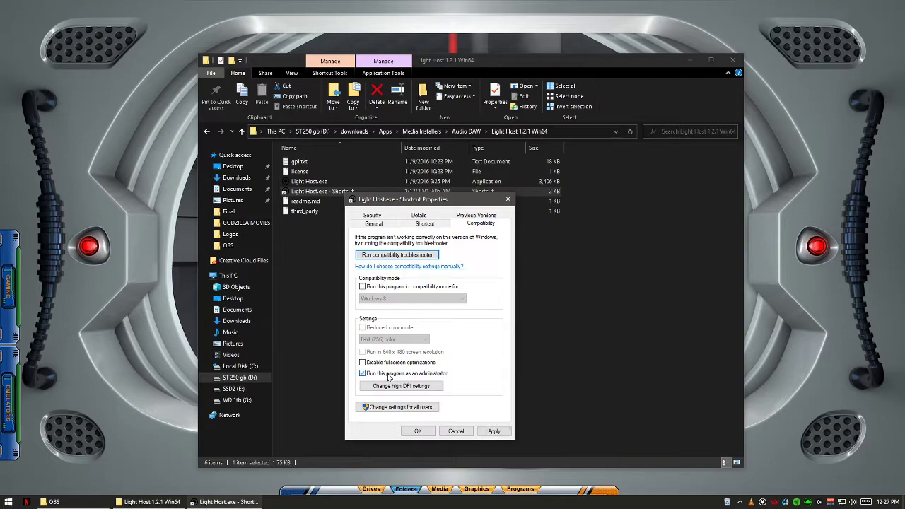
pyautogui.click(457, 431)
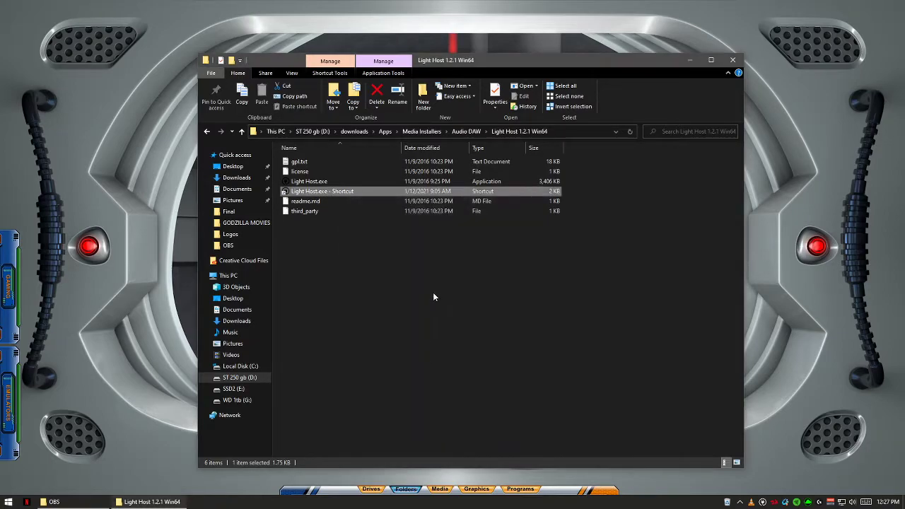
pyautogui.click(453, 277)
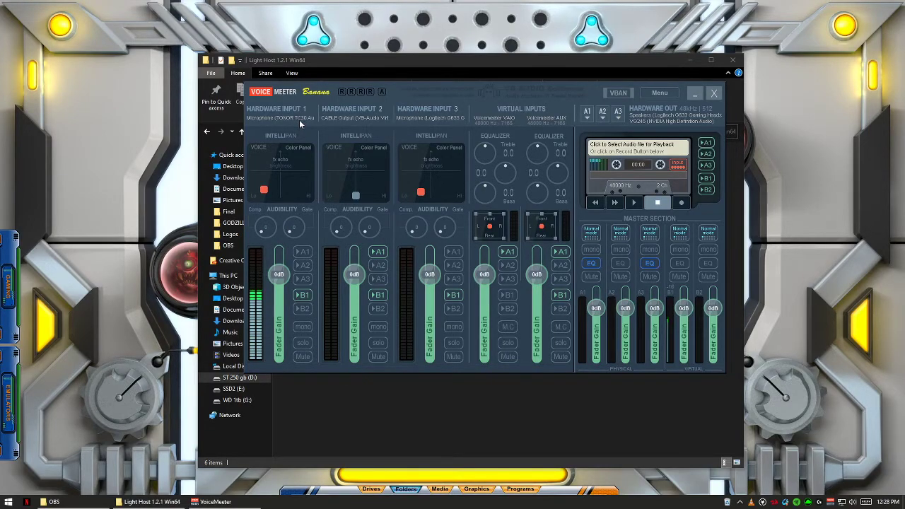
# Step: Close the VoiceMeeter Banana mixer window
pyautogui.click(713, 94)
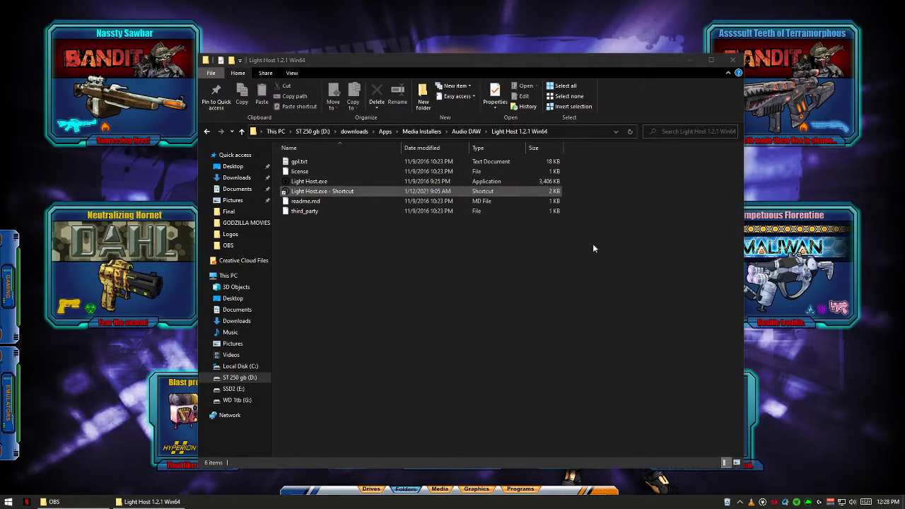